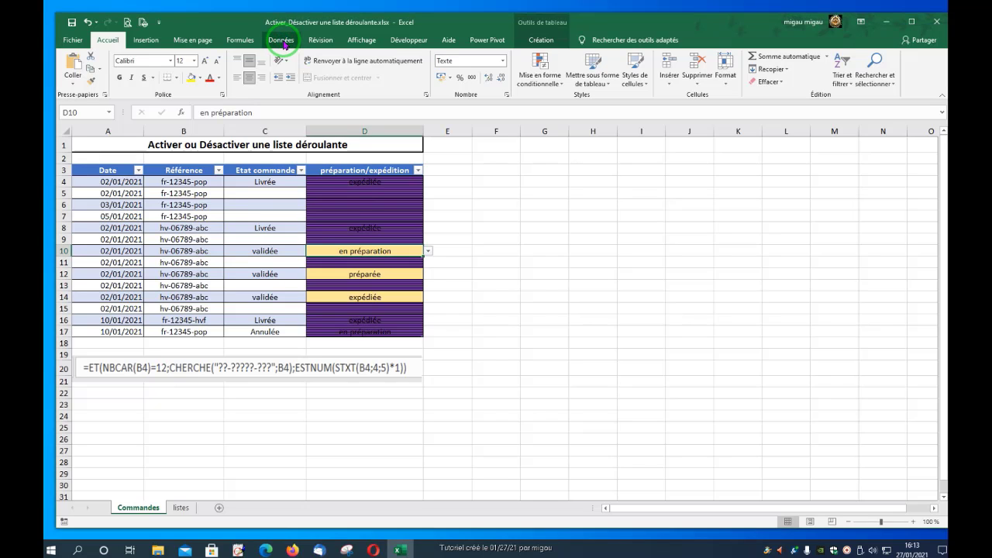
Inspect the data validation rule behind the drop-down list in cell D10, and close it without changes.
{"action": "left_click", "coordinate": [283, 43]}
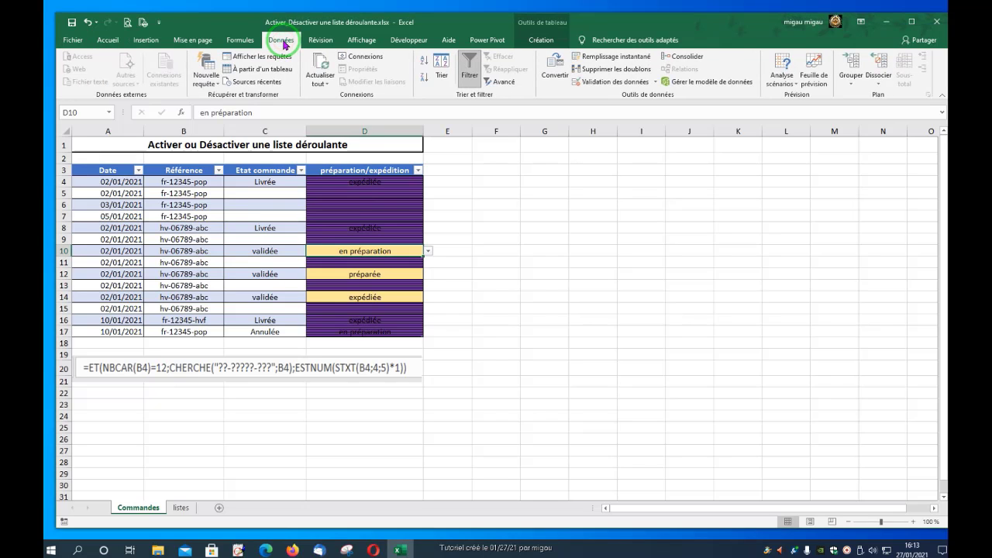
{"action": "left_click", "coordinate": [656, 82]}
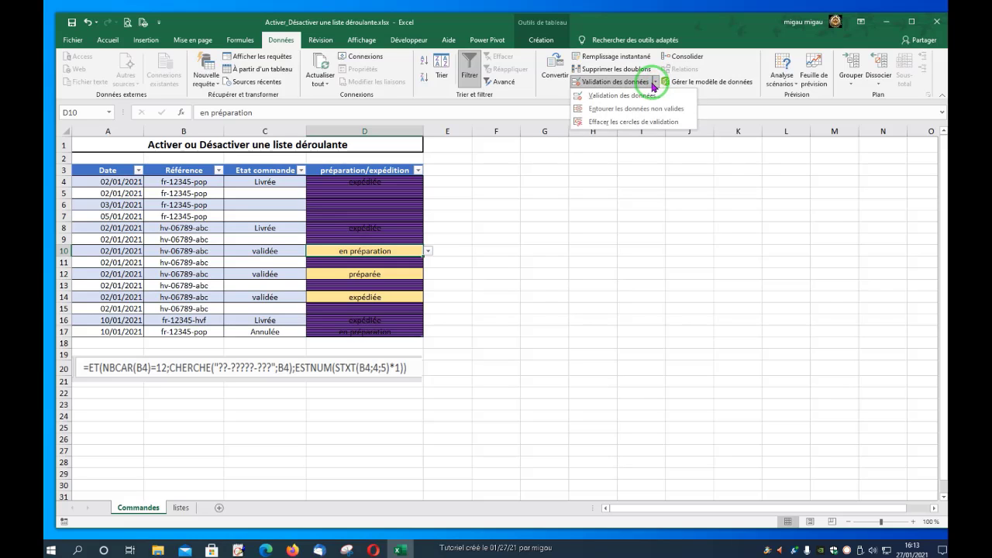
{"action": "left_click", "coordinate": [634, 96]}
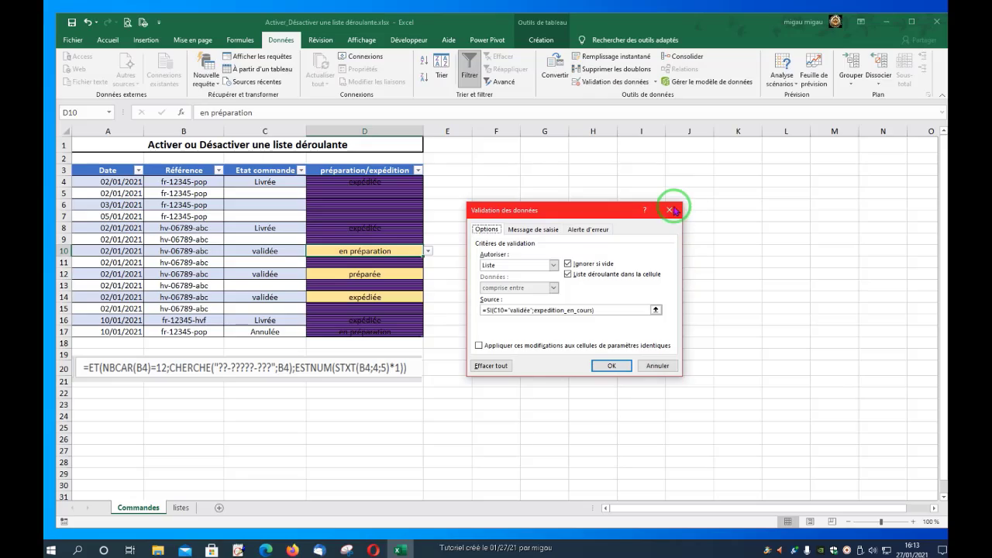
{"action": "left_click", "coordinate": [670, 210]}
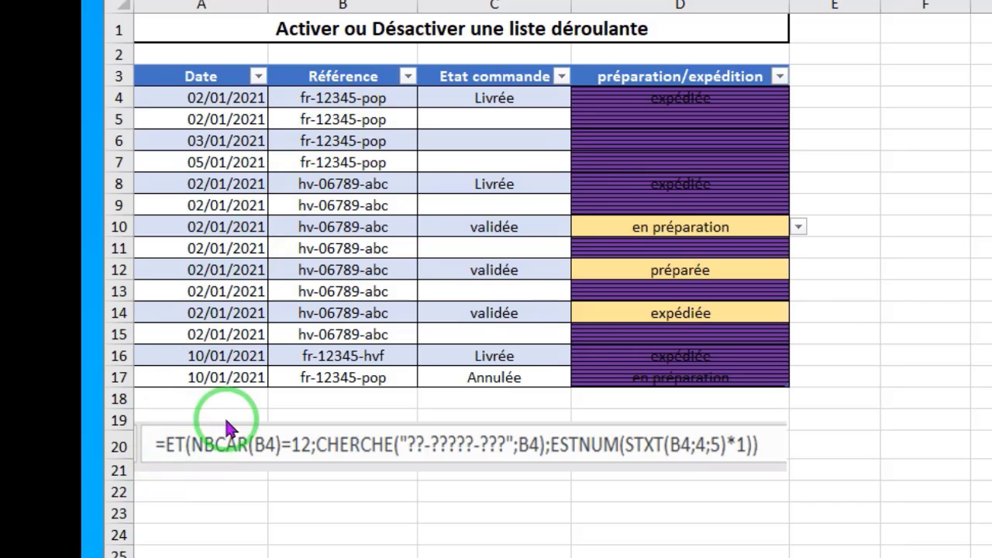
Open the data validation of reference cell B4, choose Personnalisé as the allowed type and accept the existing formula.
{"action": "left_click", "coordinate": [348, 91]}
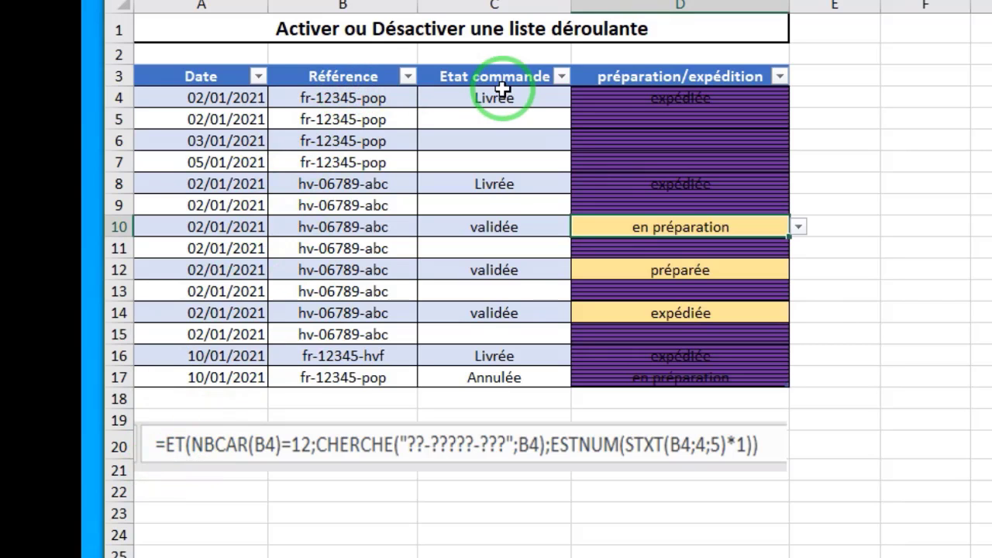
{"action": "left_click", "coordinate": [363, 96]}
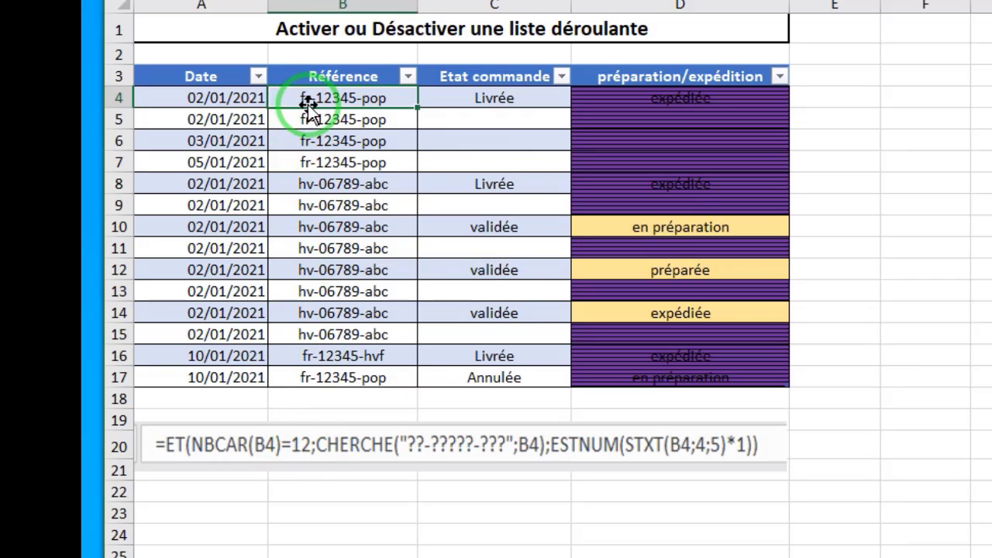
{"action": "left_click", "coordinate": [968, 136]}
{"action": "left_click", "coordinate": [335, 99]}
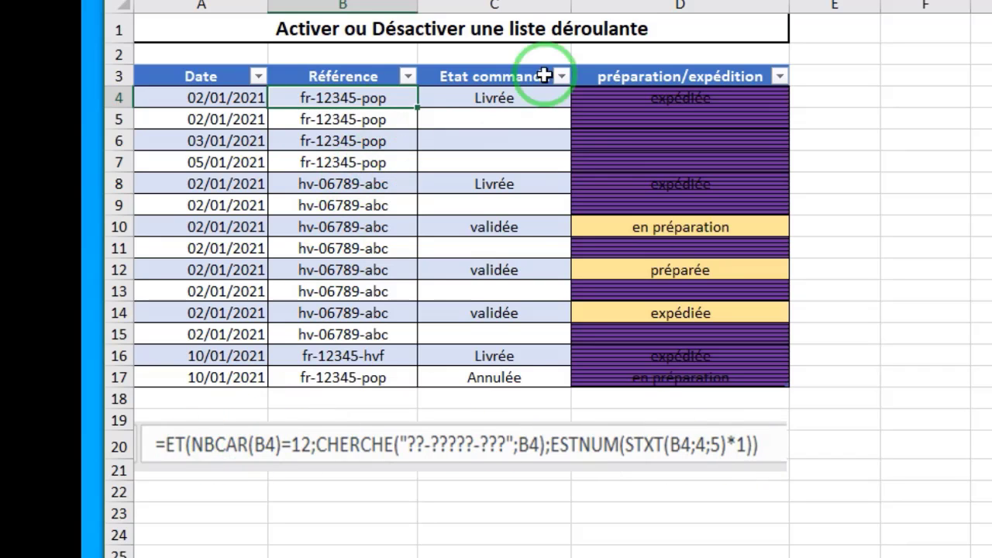
{"action": "left_click", "coordinate": [350, 97]}
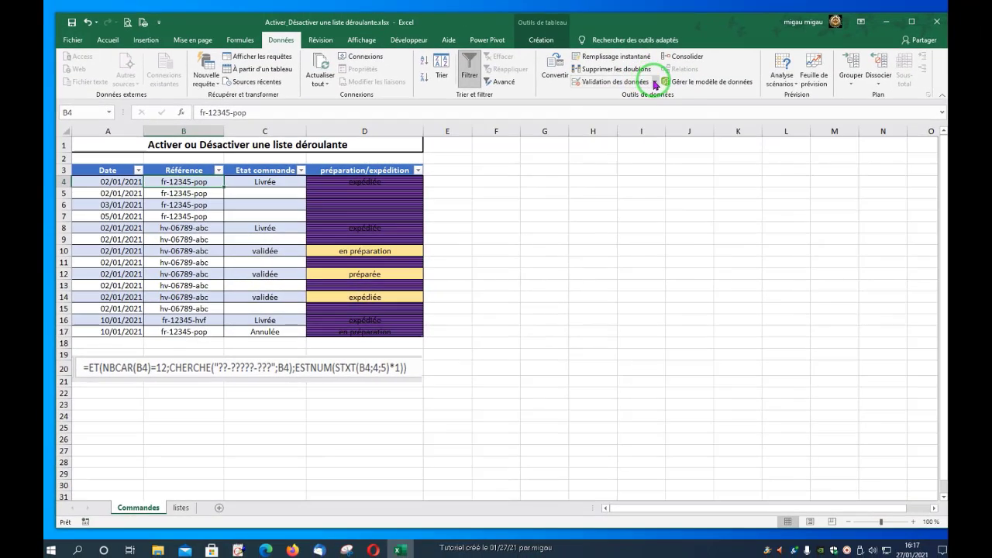
{"action": "left_click", "coordinate": [655, 82]}
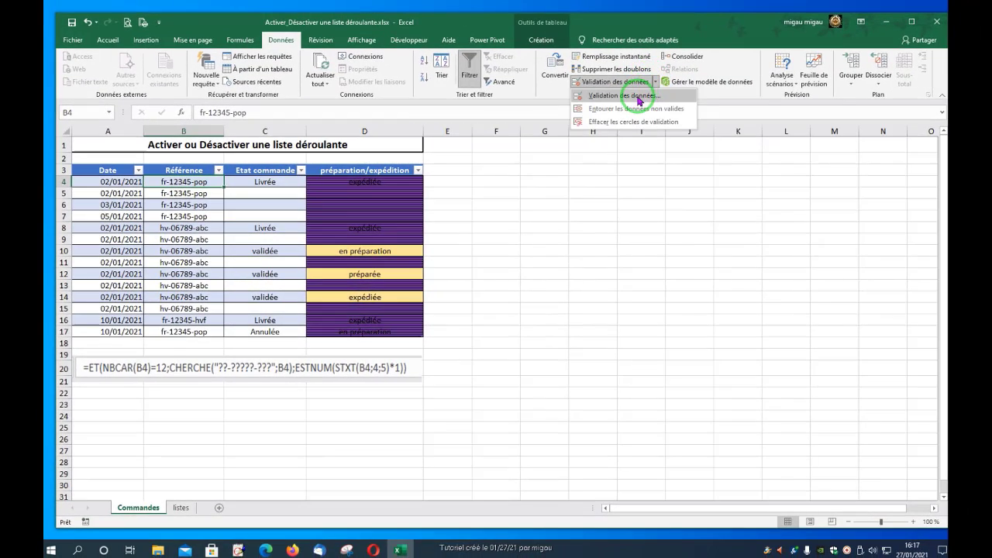
{"action": "left_click", "coordinate": [628, 96]}
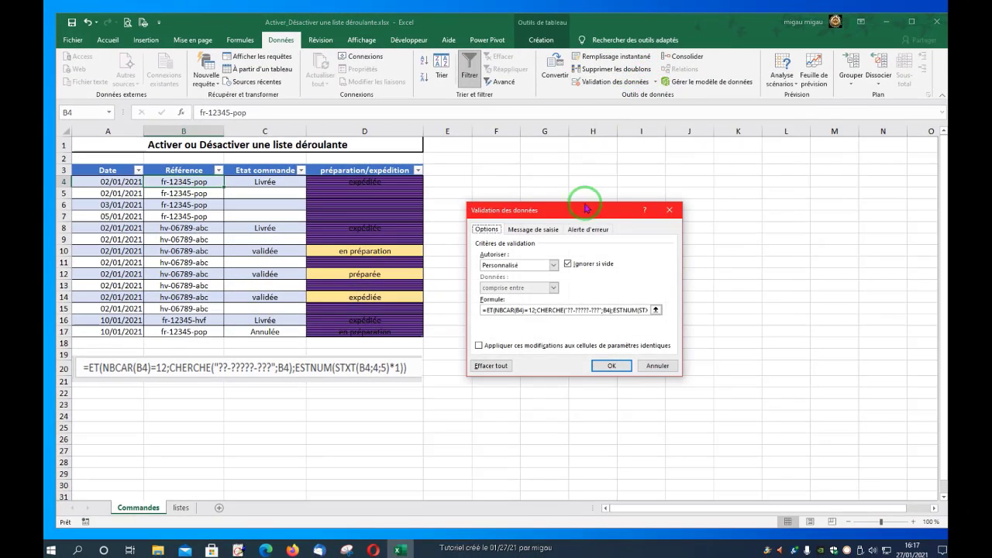
{"action": "left_click_drag", "start_coordinate": [588, 212], "coordinate": [610, 197]}
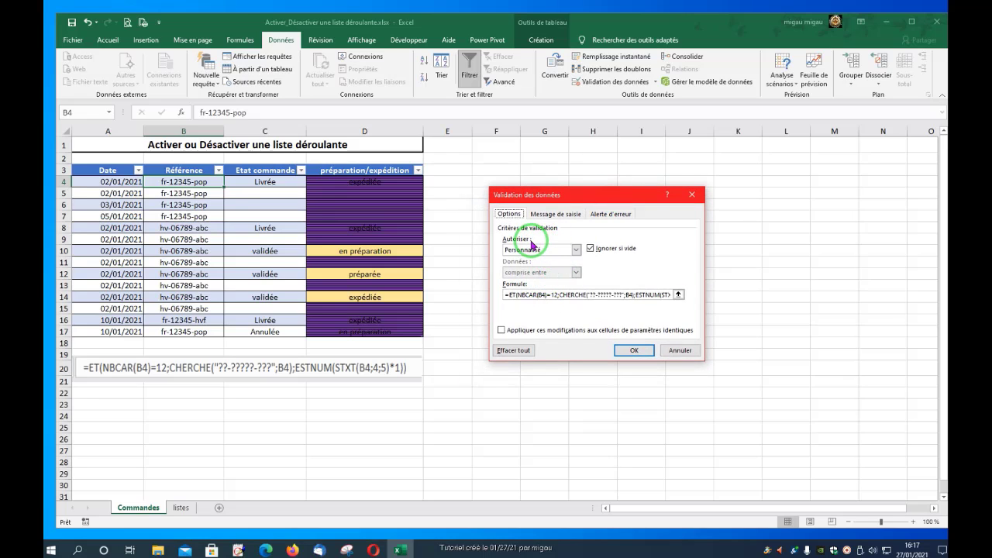
{"action": "left_click", "coordinate": [575, 248]}
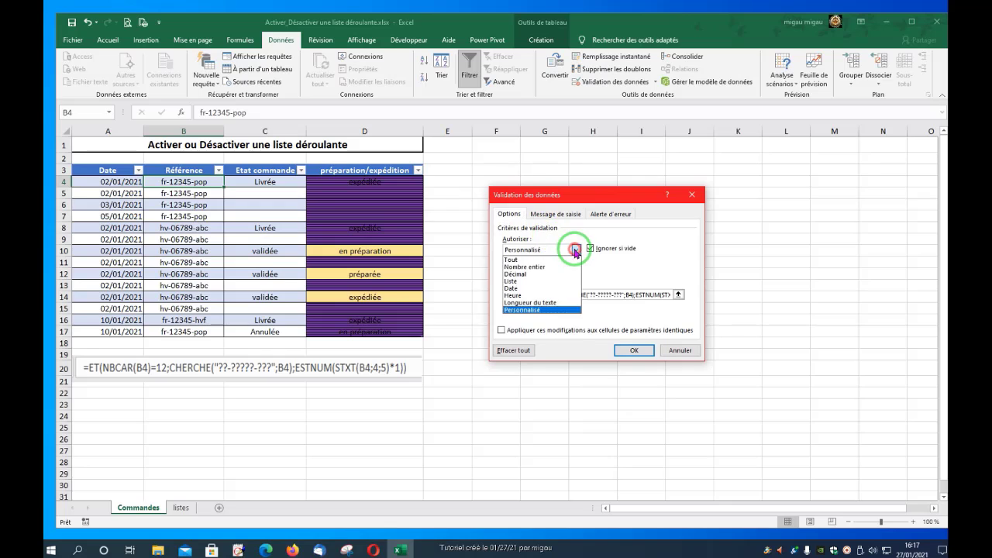
{"action": "left_click", "coordinate": [540, 310]}
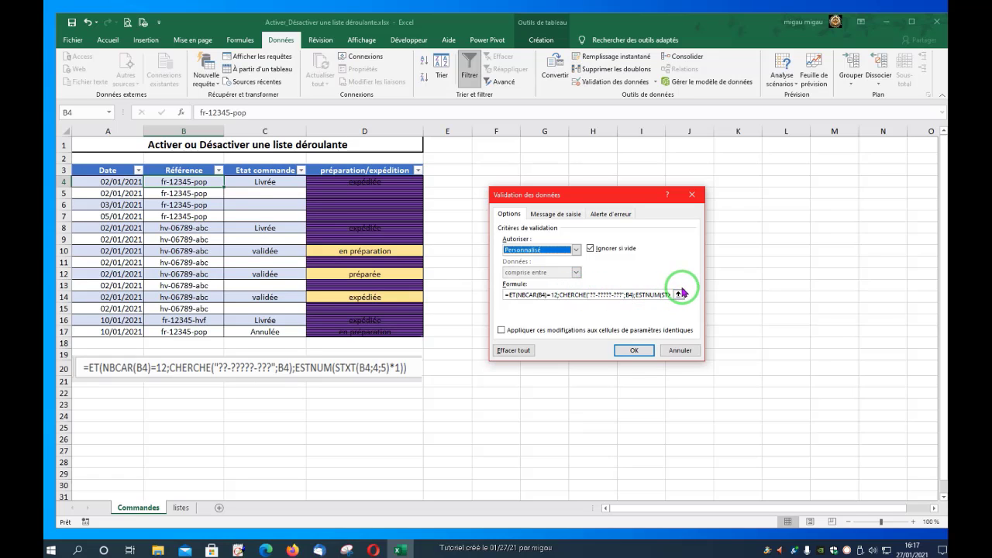
{"action": "left_click", "coordinate": [632, 350]}
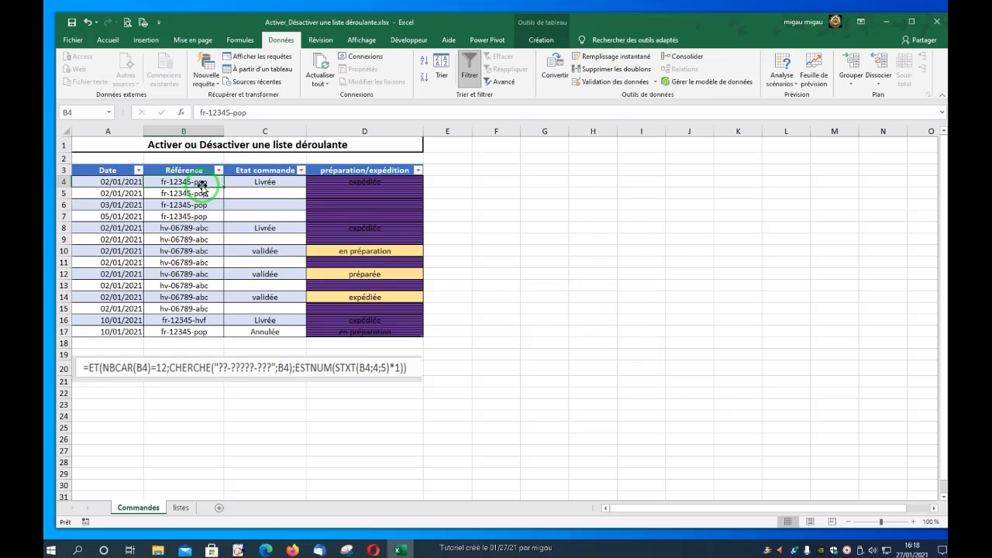
Test the validation of cell B4 by trying to enter fr-12345-po, and cancel the entry.
{"action": "left_click", "coordinate": [256, 113]}
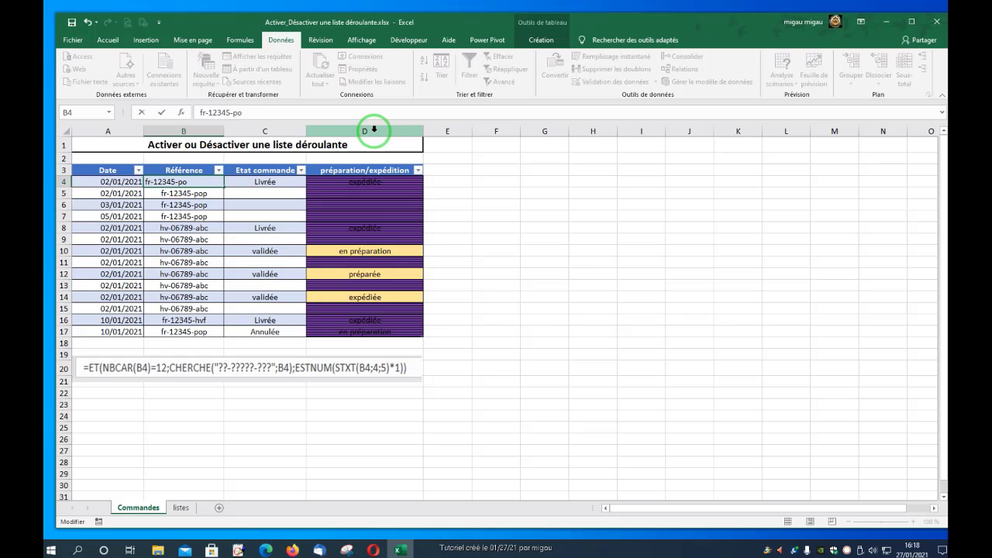
{"action": "left_click", "coordinate": [570, 253]}
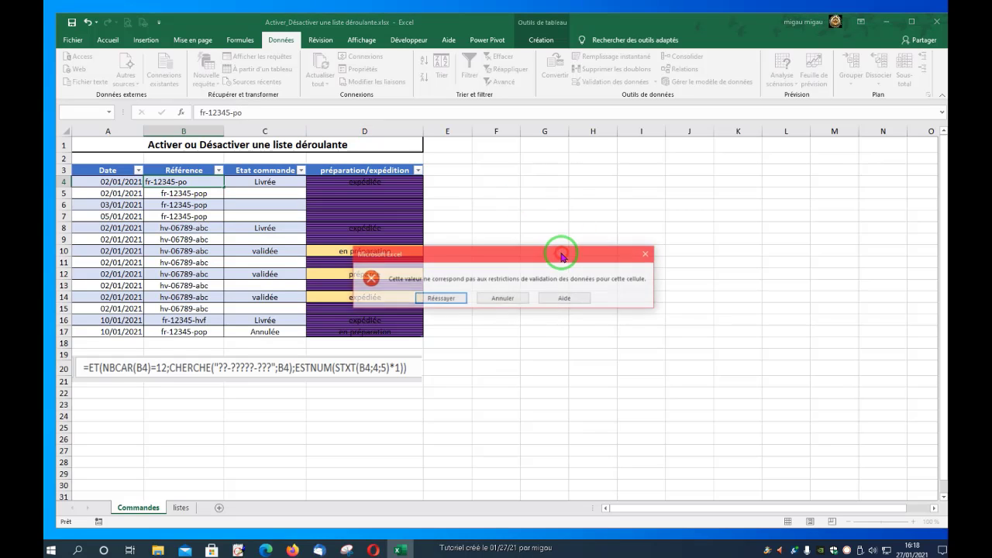
{"action": "left_click", "coordinate": [503, 299]}
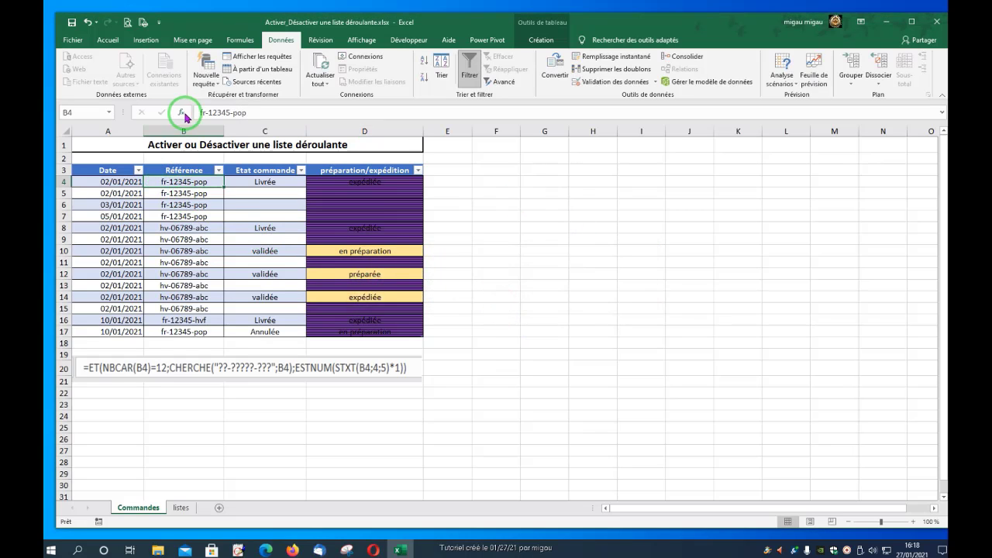
Try to enter r-12345-pop in cell B4 to test the prefix length, and cancel the entry.
{"action": "left_click", "coordinate": [200, 112]}
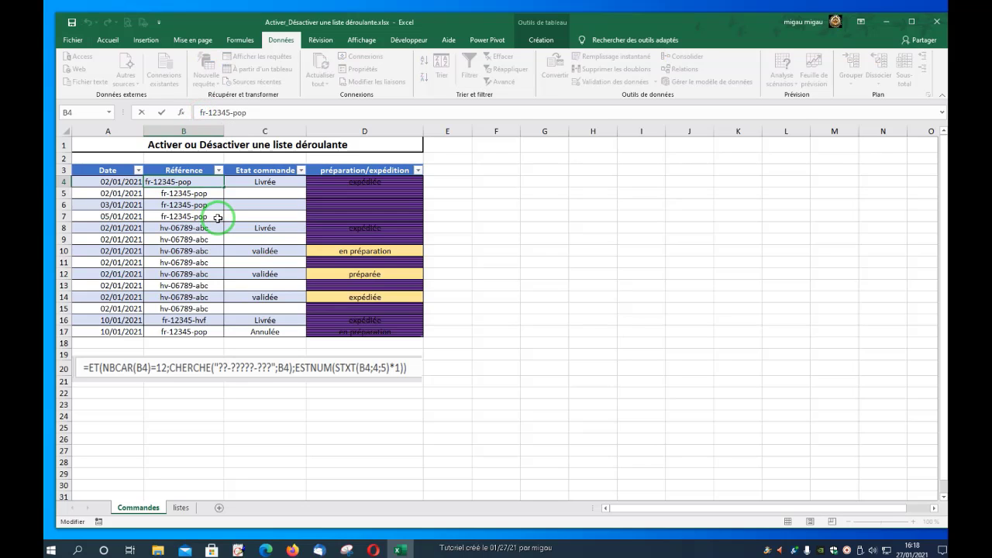
{"action": "key", "text": "Delete"}
{"action": "left_click", "coordinate": [445, 264]}
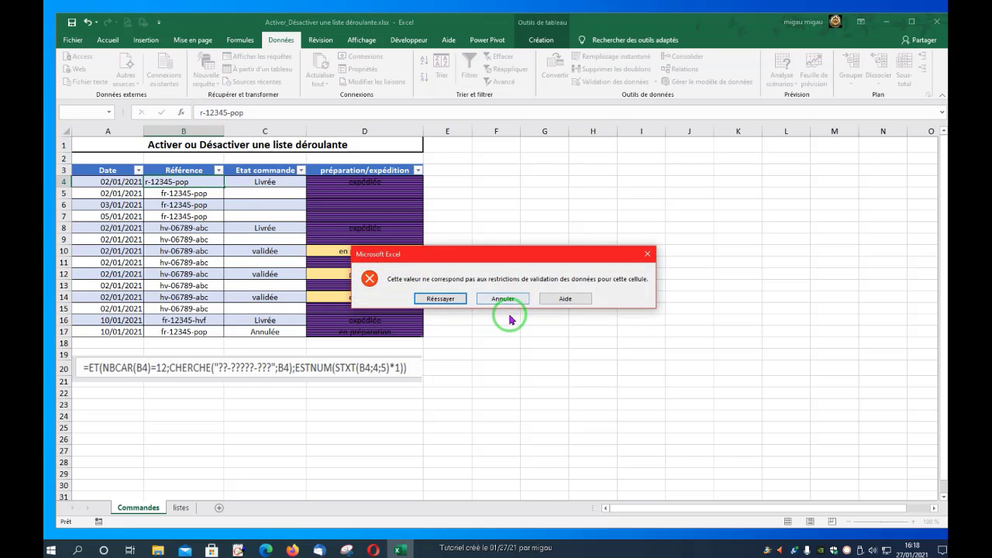
{"action": "left_click", "coordinate": [511, 298]}
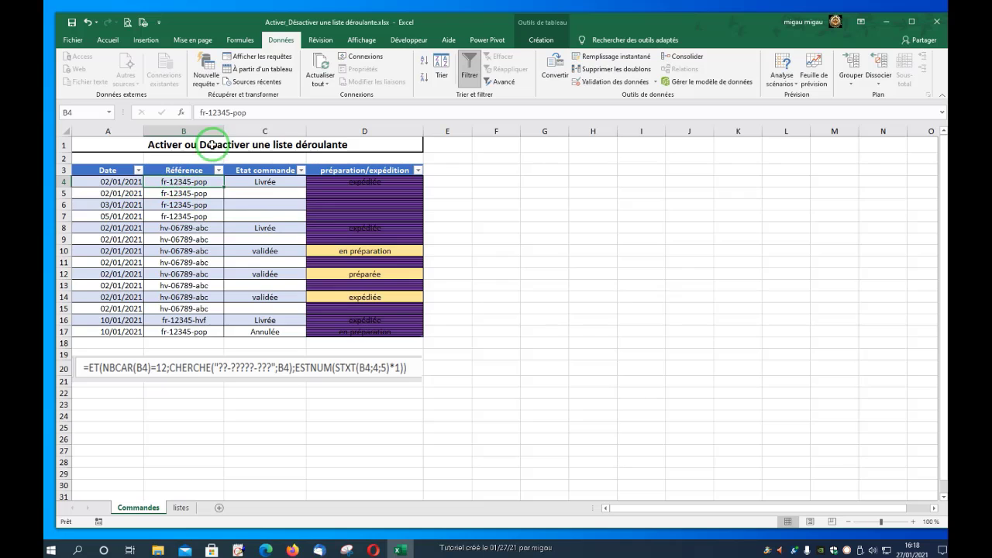
Try to enter fr-1234-pop in cell B4 to test the number of digits, and cancel the entry.
{"action": "left_click", "coordinate": [223, 112]}
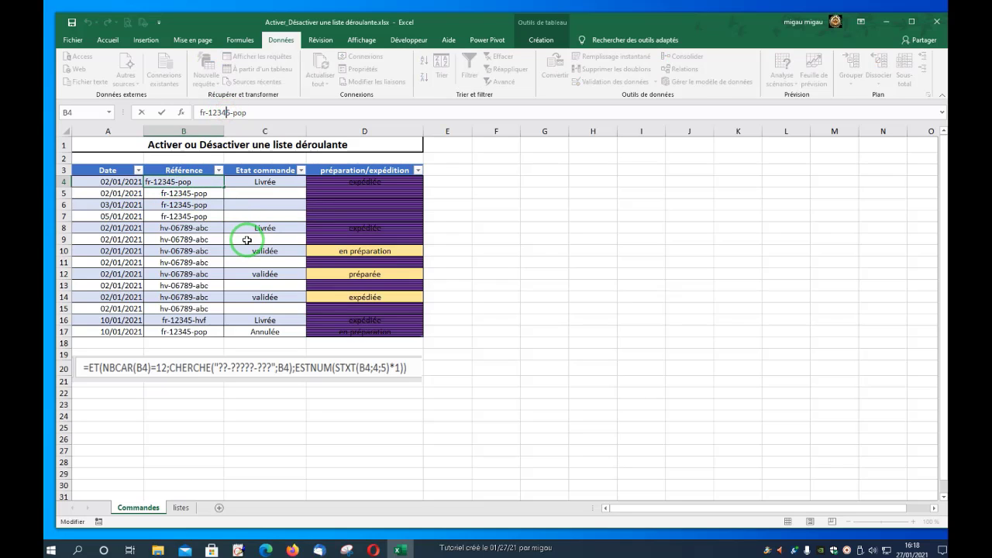
{"action": "left_click", "coordinate": [483, 295]}
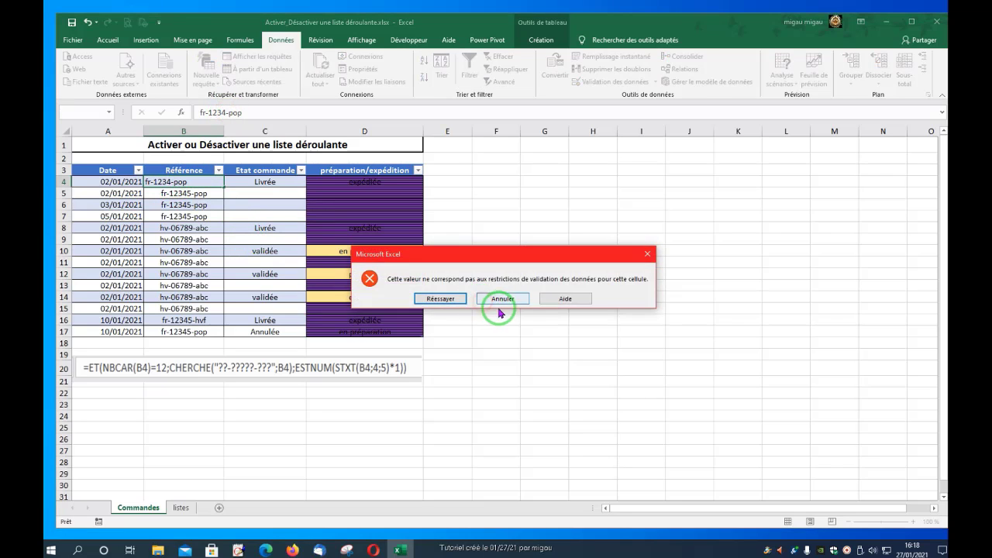
{"action": "left_click", "coordinate": [502, 299]}
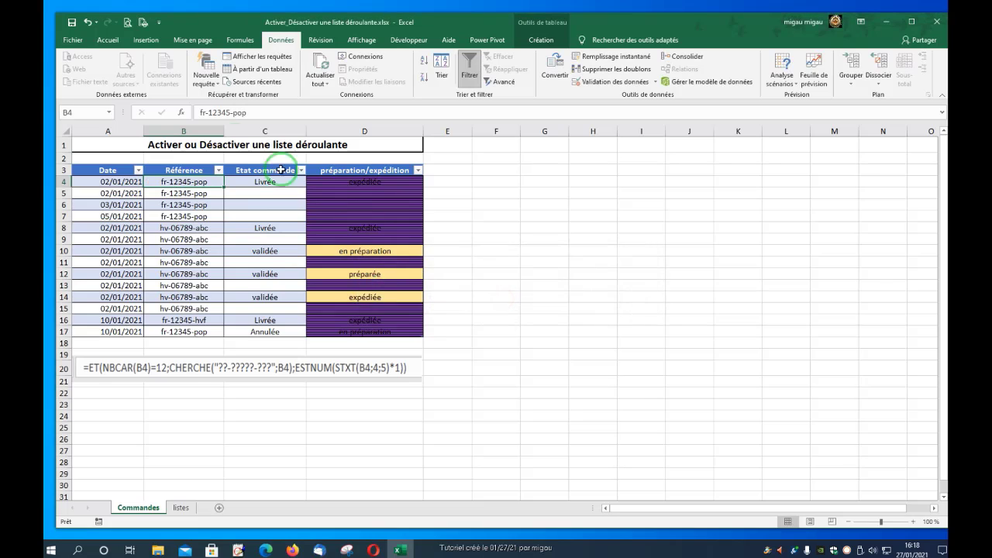
Try to enter fr-123pp-pop in cell B4 to test letters in the numeric part, and cancel the entry.
{"action": "left_click", "coordinate": [222, 112]}
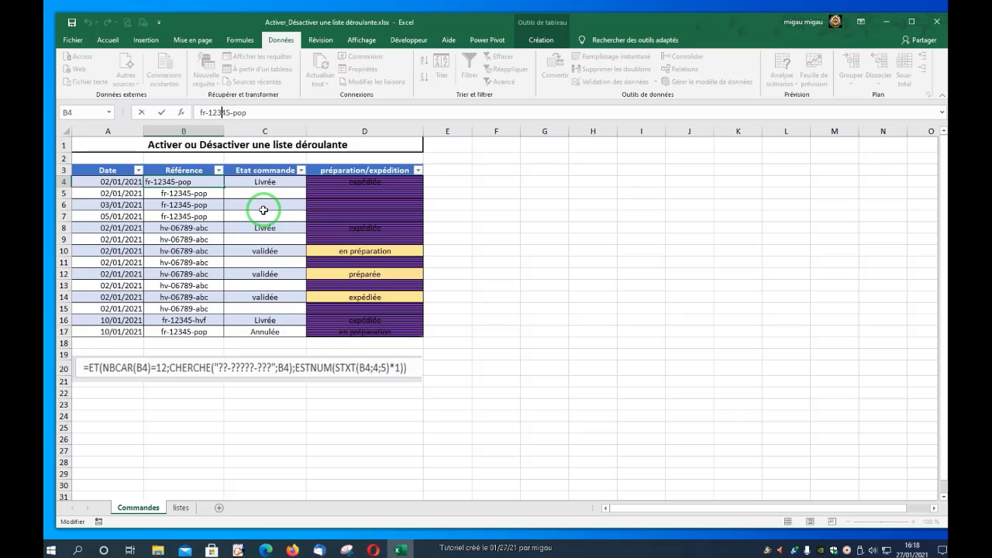
{"action": "type", "text": "pp"}
{"action": "scroll", "coordinate": [536, 277], "scroll_direction": "down", "scroll_amount": 1}
{"action": "left_click", "coordinate": [580, 275]}
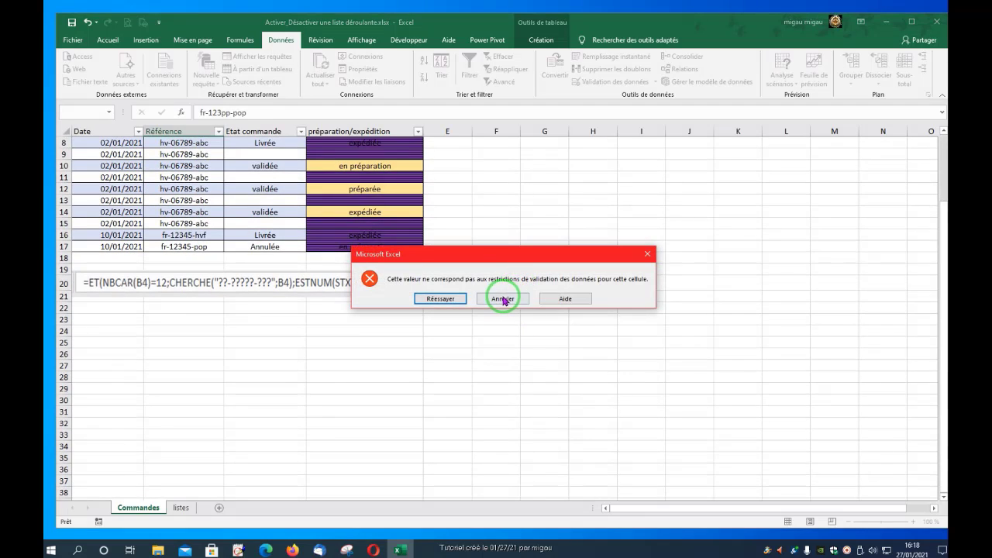
{"action": "left_click", "coordinate": [500, 299]}
{"action": "scroll", "coordinate": [487, 325], "scroll_direction": "up", "scroll_amount": 1}
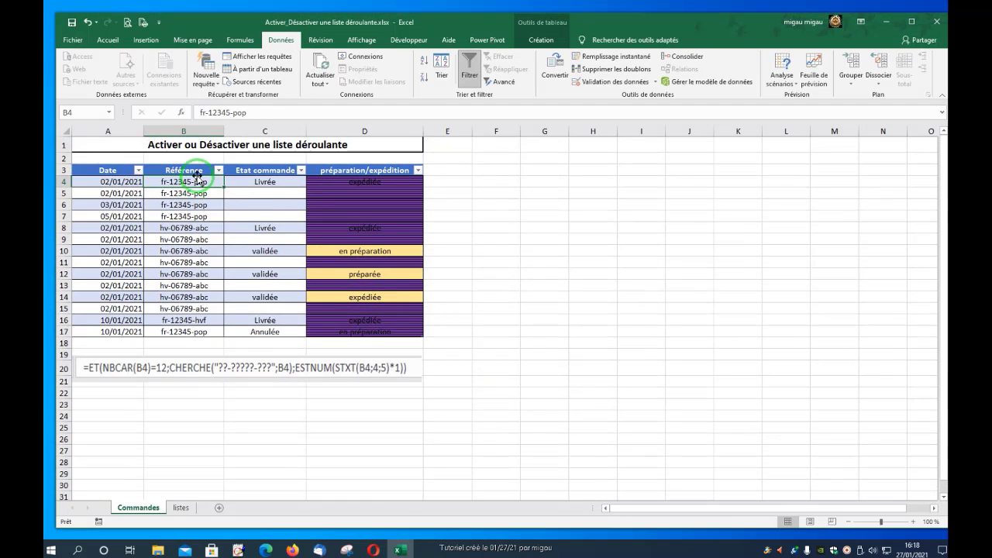